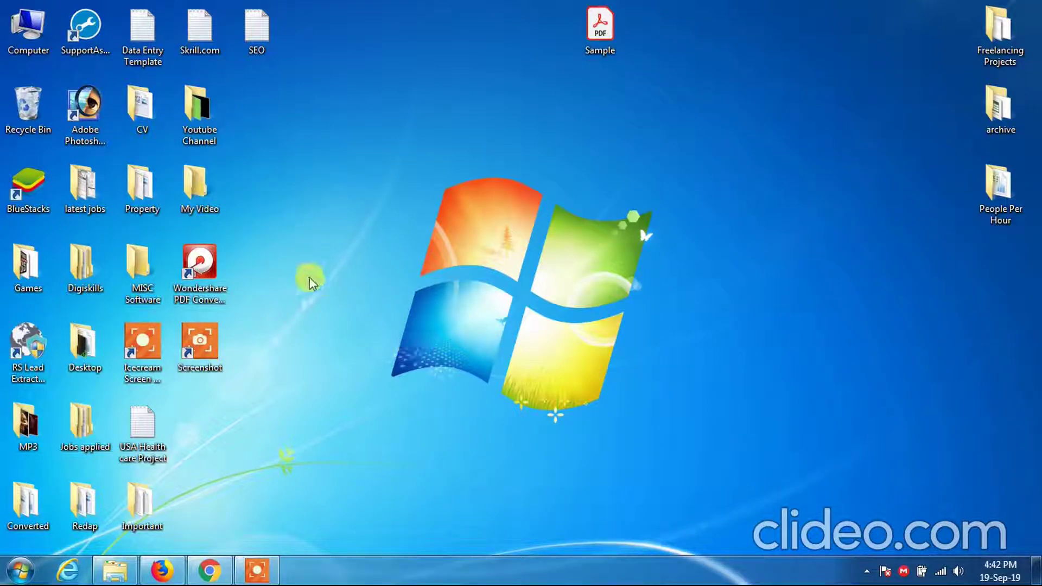
pyautogui.click(210, 272)
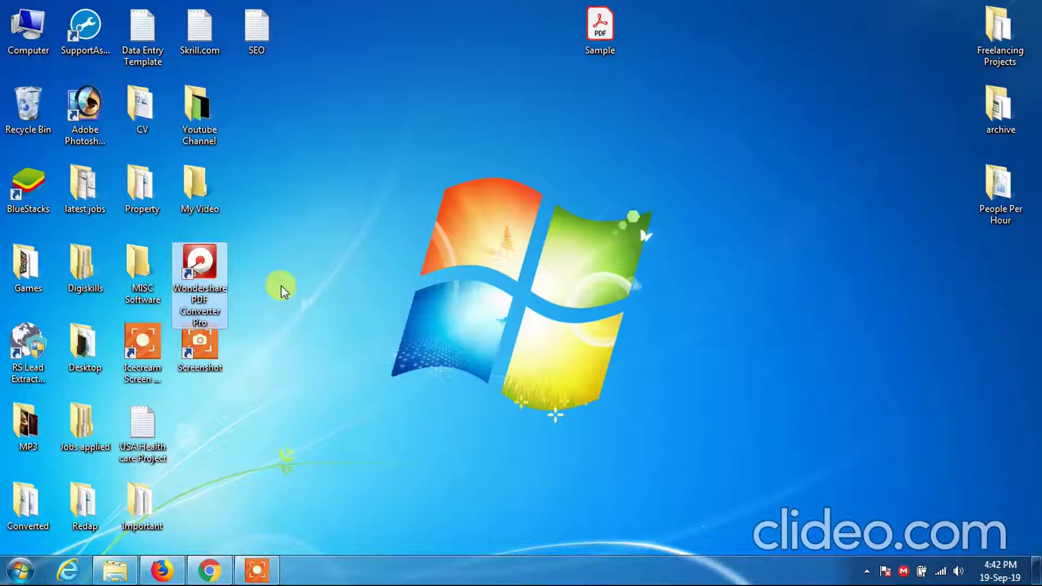
pyautogui.click(271, 389)
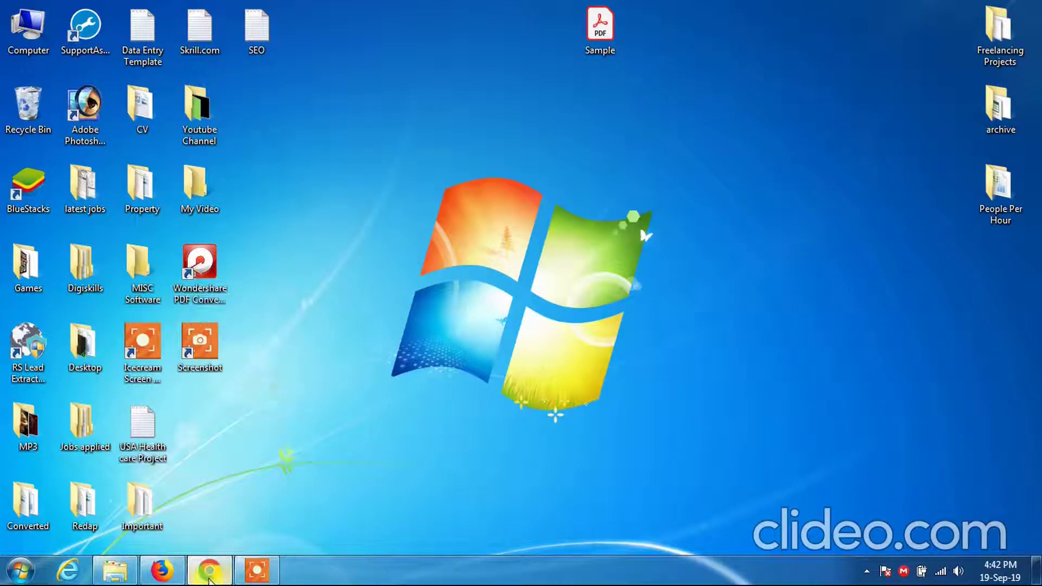
# Switch to Chrome and search Google in a new tab for "wondershare free pdf converting tool".
pyautogui.click(208, 573)
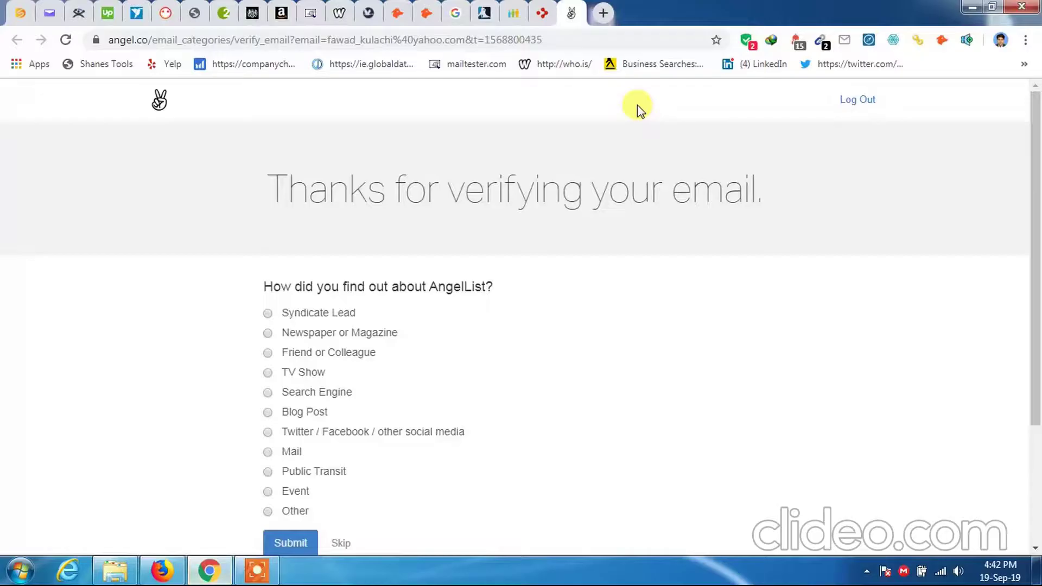
pyautogui.click(604, 18)
pyautogui.write('w')
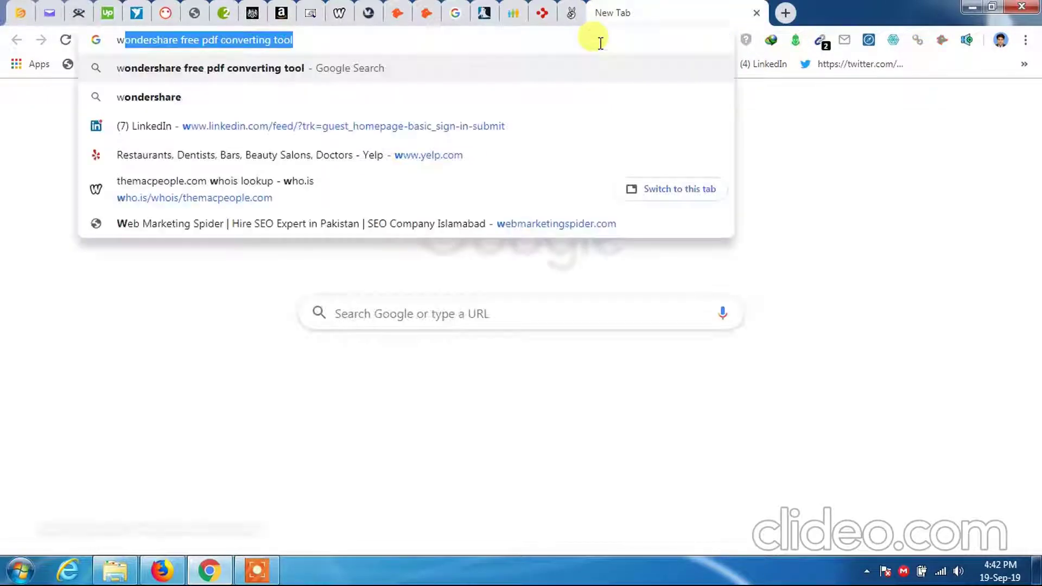
pyautogui.write('on')
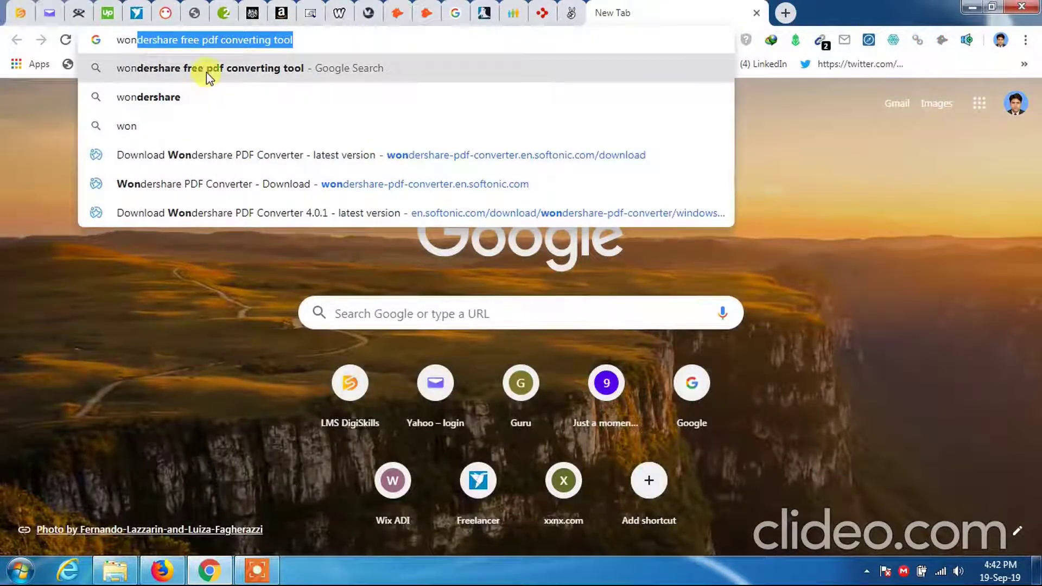
pyautogui.click(207, 73)
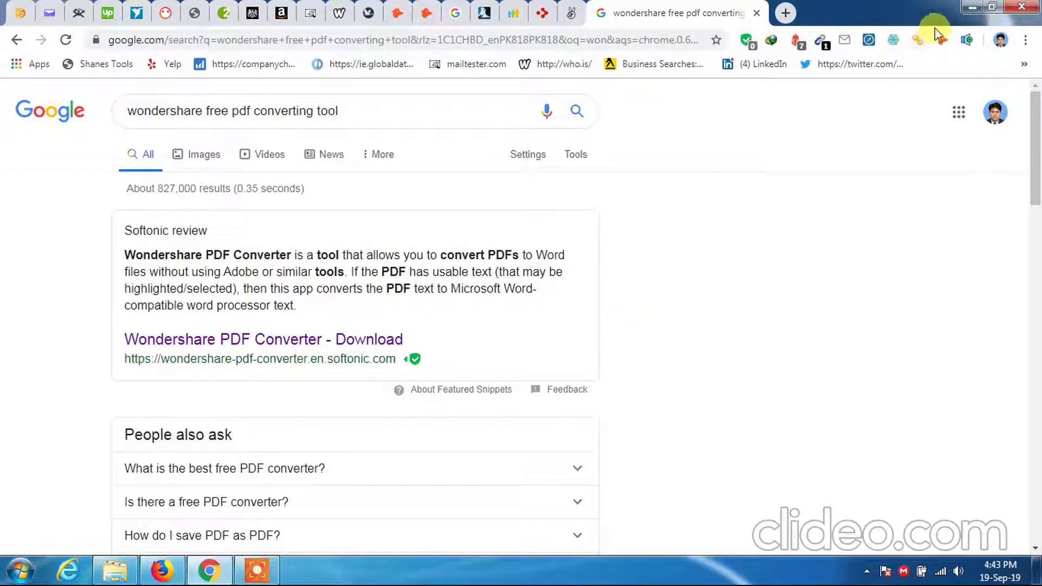
# Minimise the browser, launch Wondershare PDF Converter Pro from the desktop and reposition its window.
pyautogui.click(973, 7)
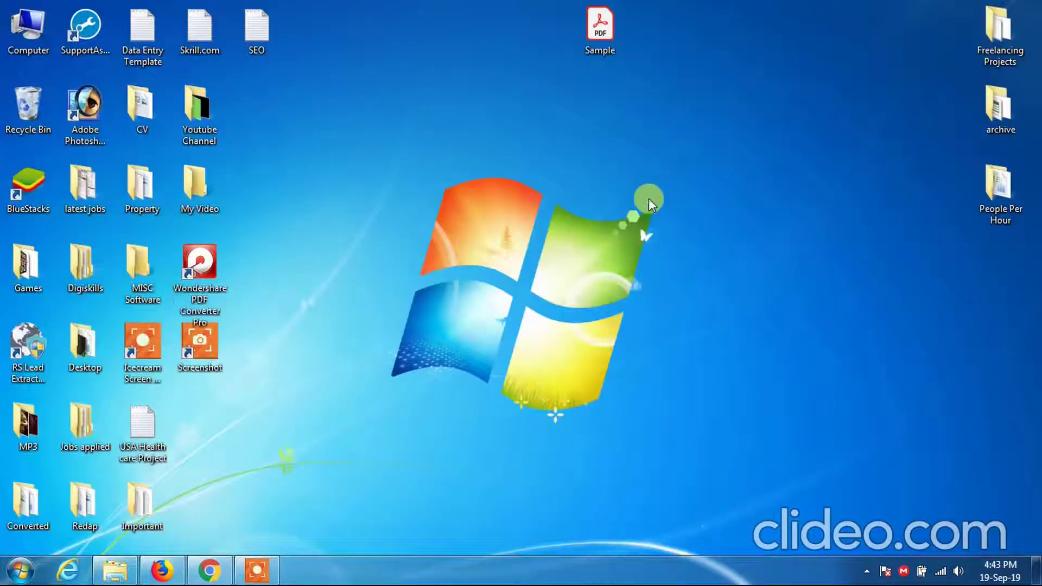
pyautogui.click(207, 263)
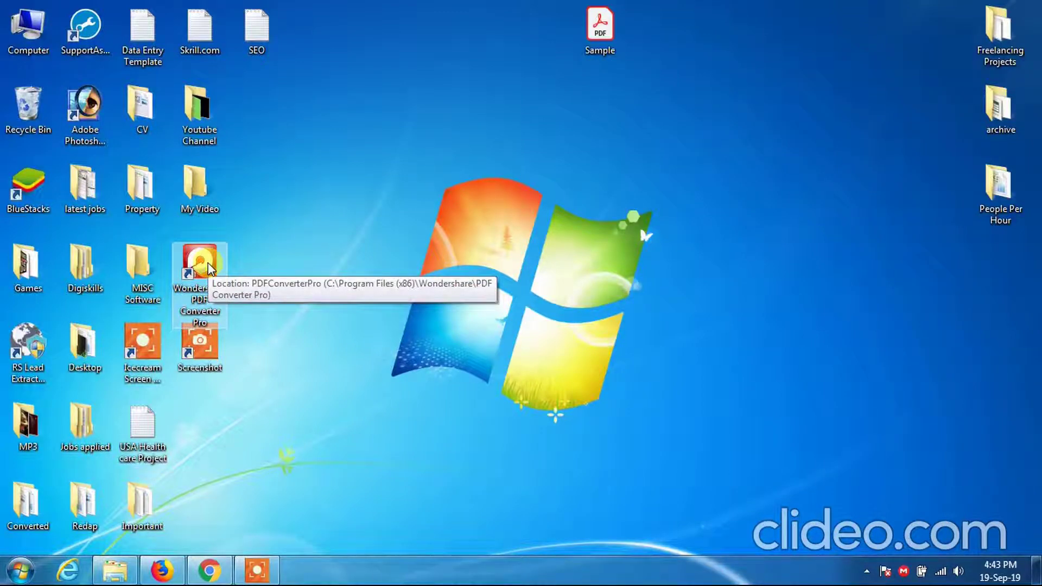
pyautogui.doubleClick(208, 263)
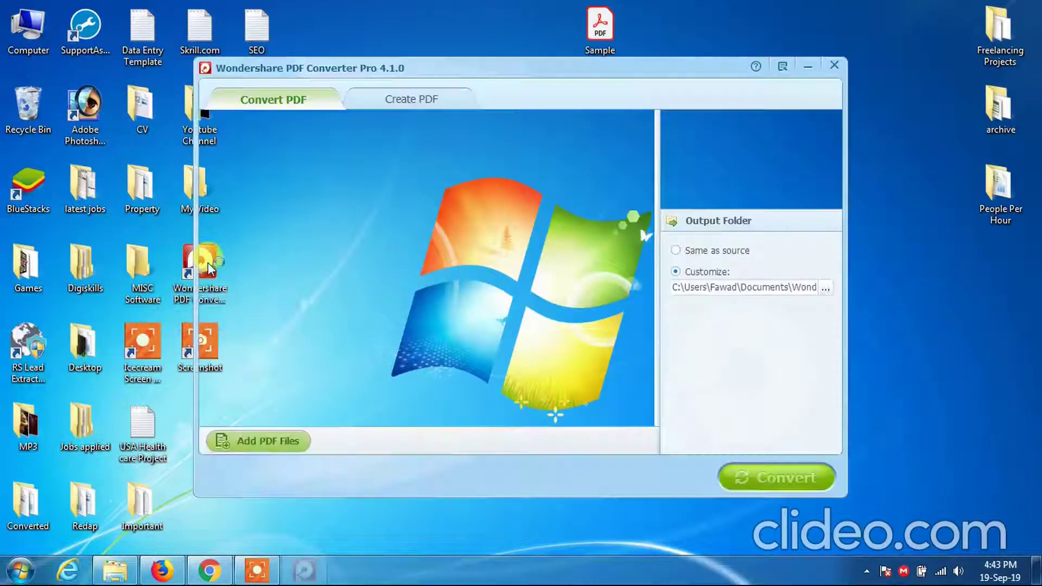
pyautogui.moveTo(586, 75)
pyautogui.mouseDown()
pyautogui.moveTo(583, 106)
pyautogui.moveTo(582, 87)
pyautogui.mouseUp()
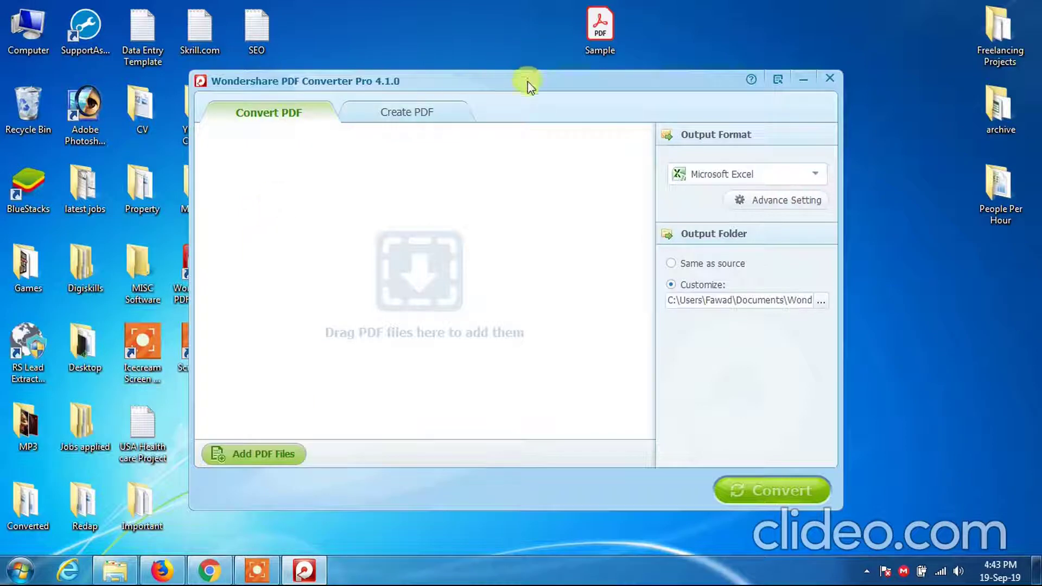
pyautogui.moveTo(528, 84); pyautogui.dragTo(545, 96)
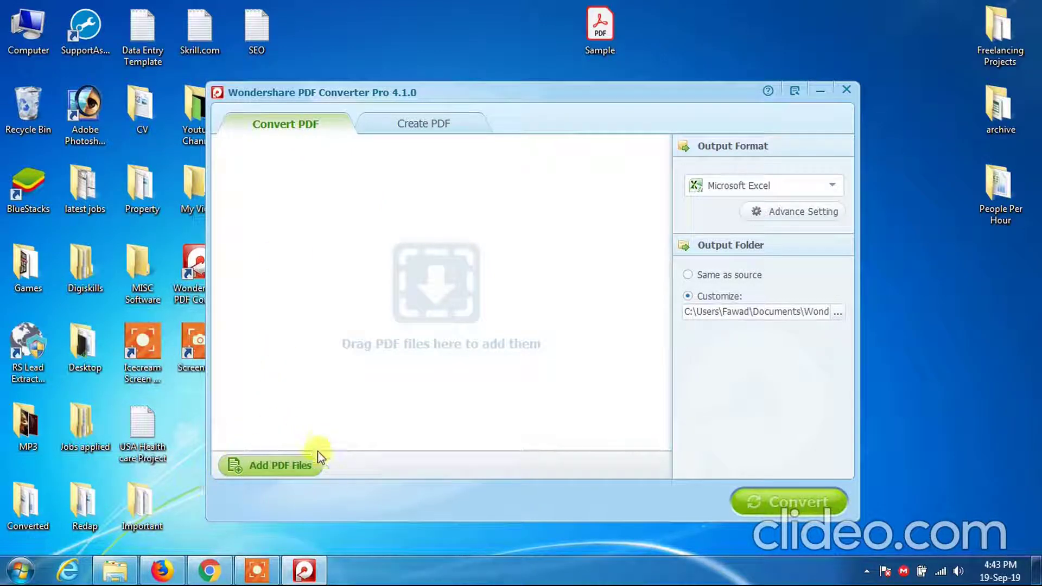
# Add the Sample PDF from the Desktop folder to the conversion list.
pyautogui.click(285, 477)
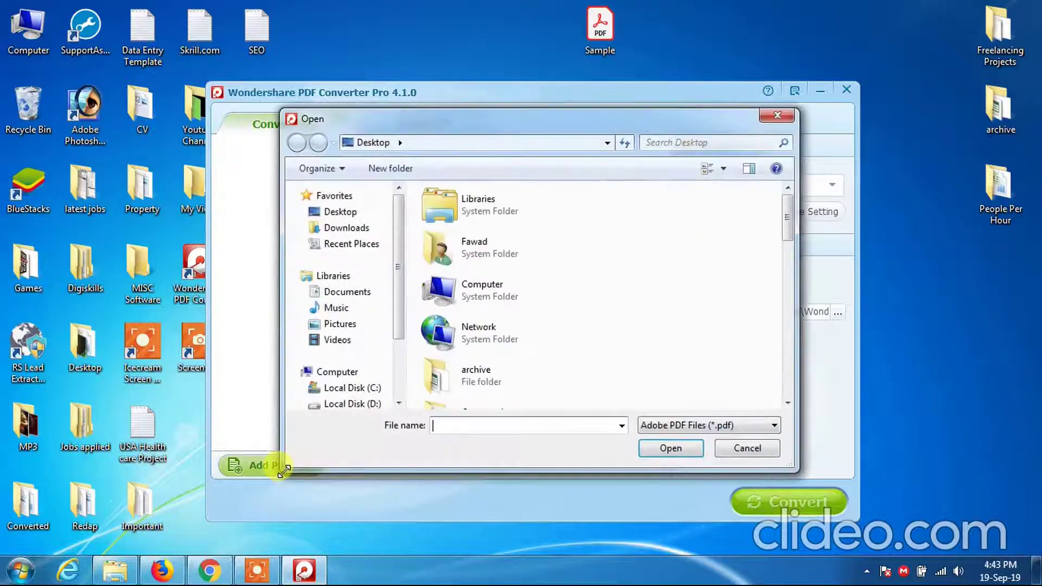
pyautogui.click(470, 294)
pyautogui.press('Down')
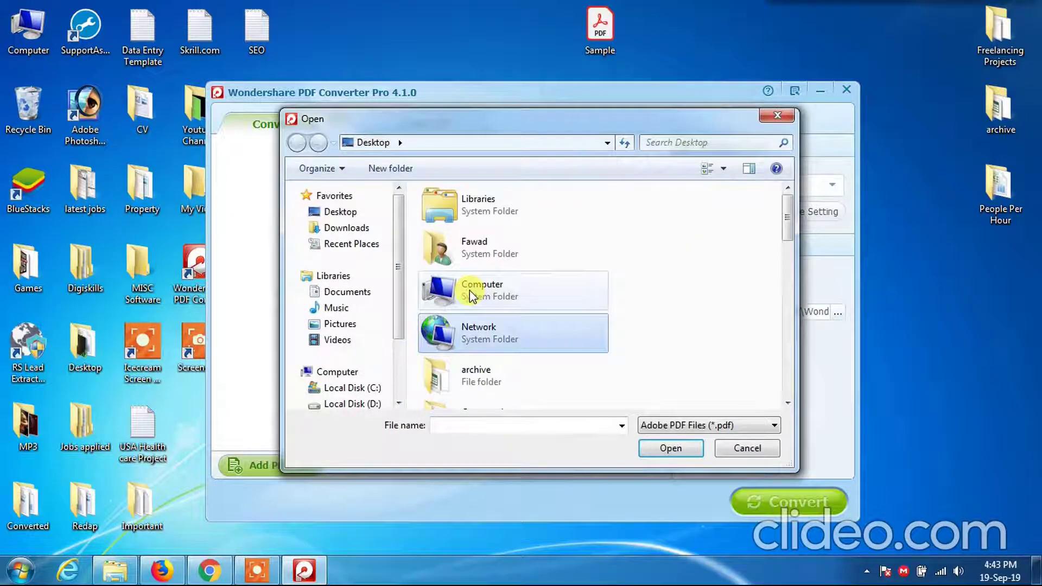
pyautogui.press('Down')
pyautogui.press('Down')
pyautogui.press('Down')
pyautogui.press('Down')
pyautogui.press('Down')
pyautogui.press('Down')
pyautogui.press('Down')
pyautogui.press('Down')
pyautogui.press('Down')
pyautogui.press('Down')
pyautogui.press('Down')
pyautogui.press('Down')
pyautogui.press('Down')
pyautogui.press('Down')
pyautogui.press('Down')
pyautogui.press('Down')
pyautogui.press('Down')
pyautogui.press('Down')
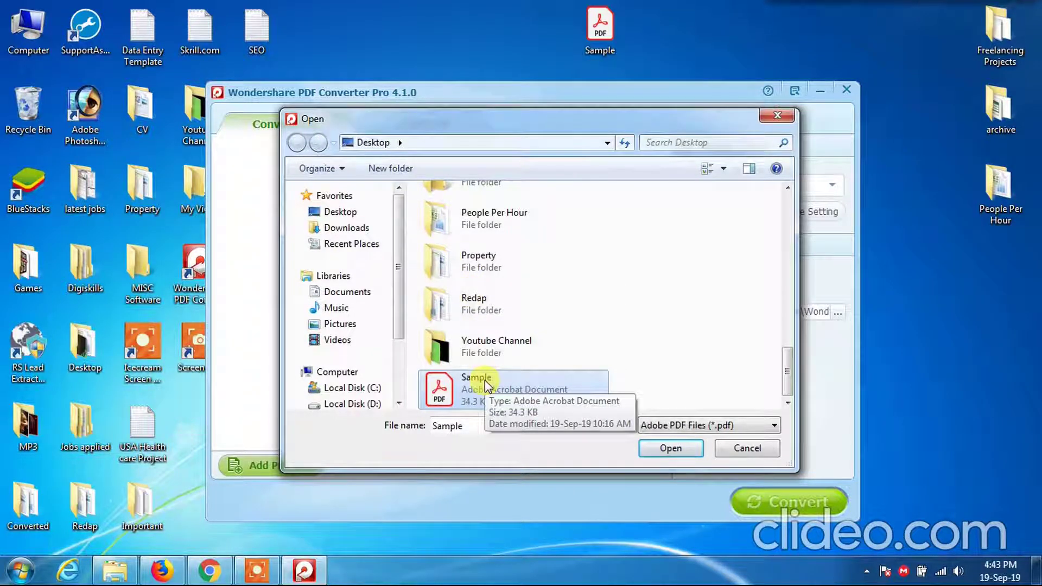
pyautogui.click(666, 448)
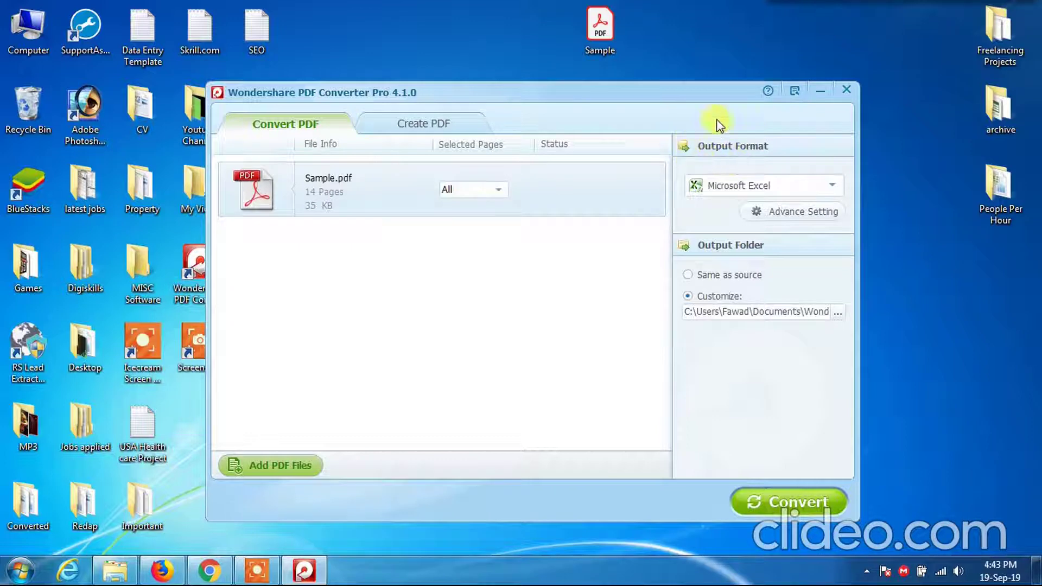
# Examine the output formats offered for converting the PDF, leaving Microsoft Excel selected.
pyautogui.click(834, 187)
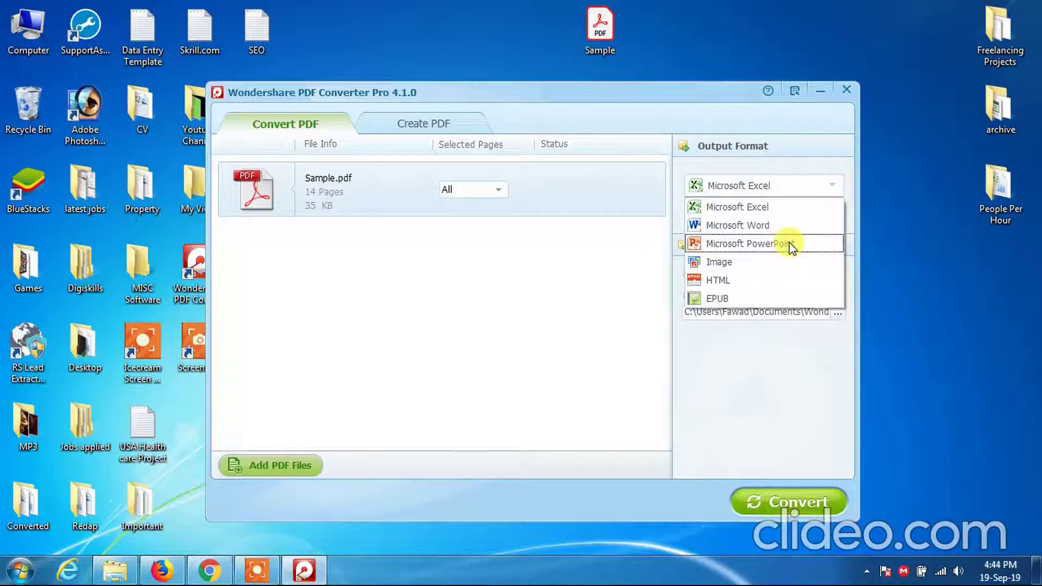
pyautogui.click(784, 348)
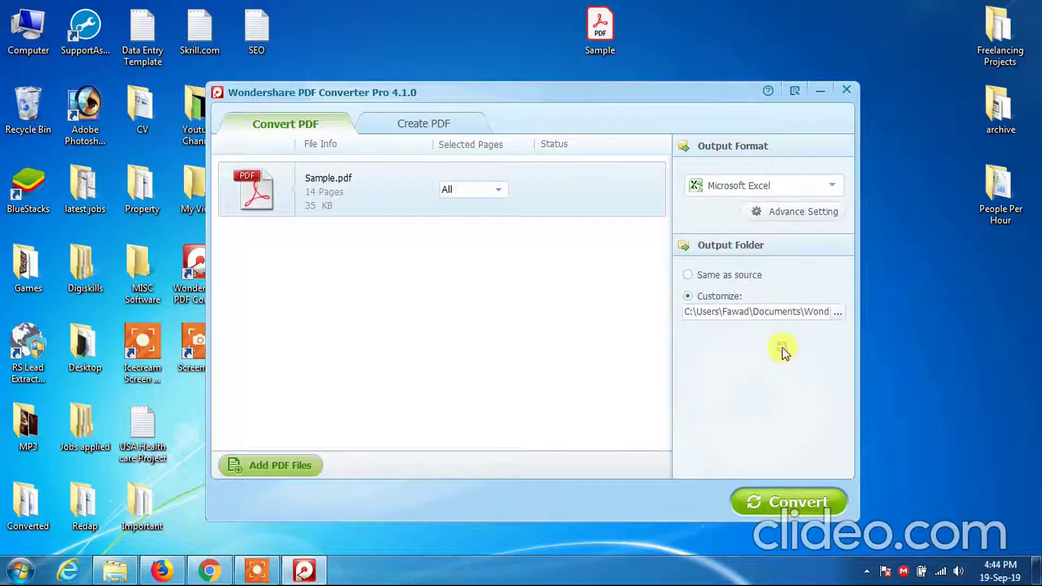
pyautogui.click(788, 191)
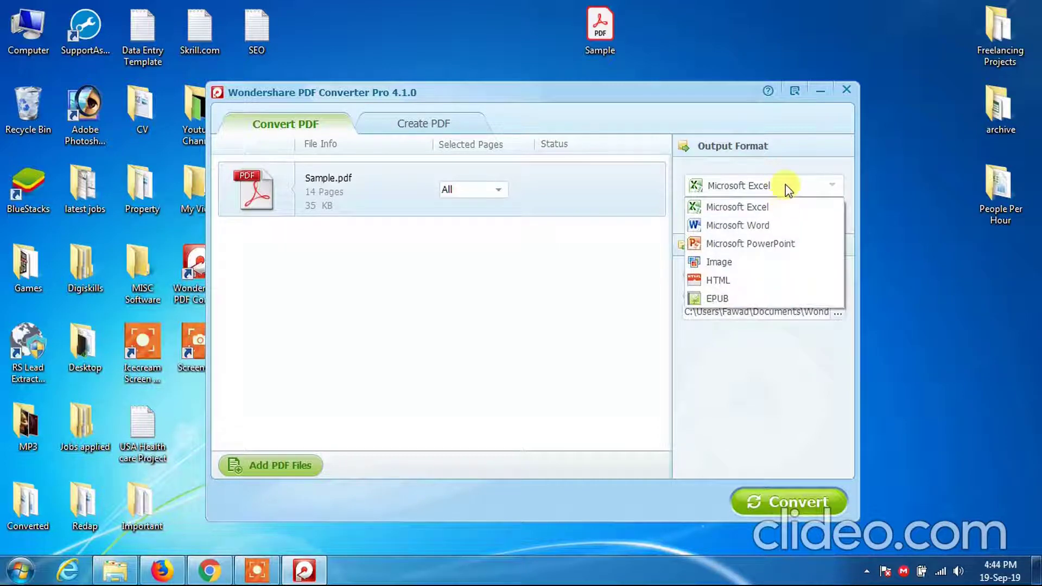
pyautogui.click(787, 189)
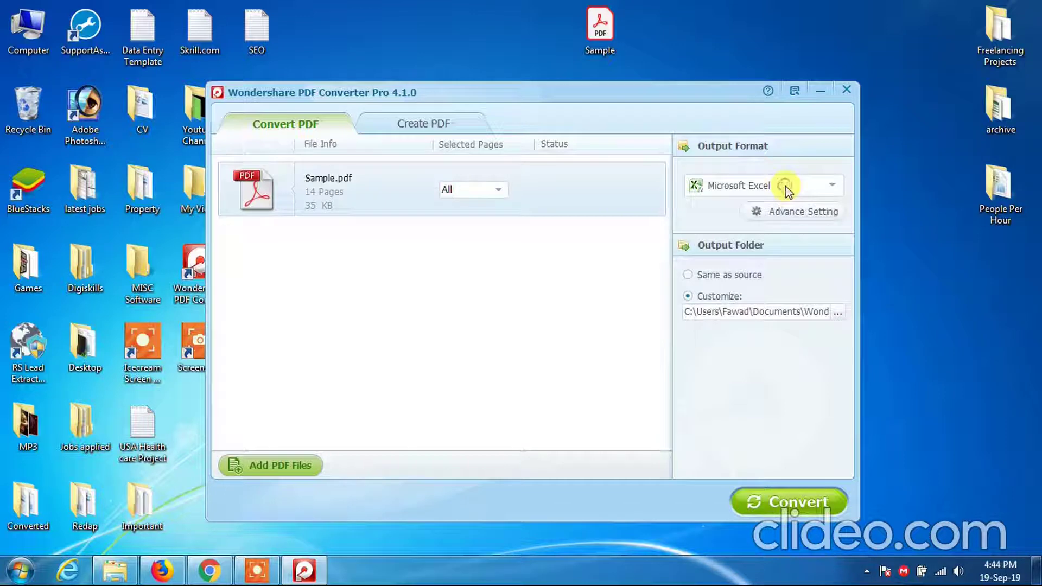
# Configure the advanced Excel output settings to combine all pages into a single Excel sheet.
pyautogui.click(792, 215)
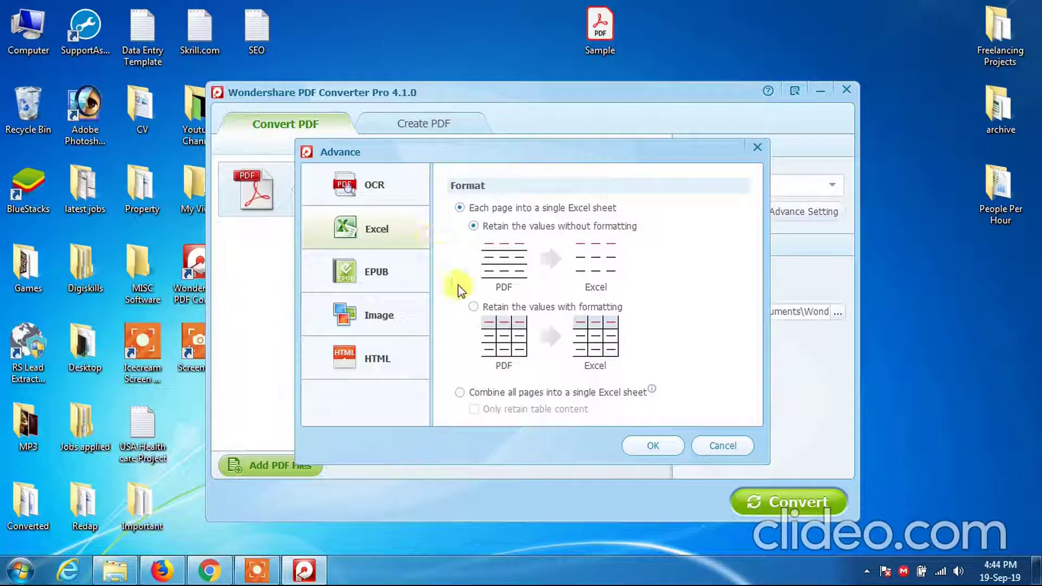
pyautogui.click(474, 309)
pyautogui.click(459, 396)
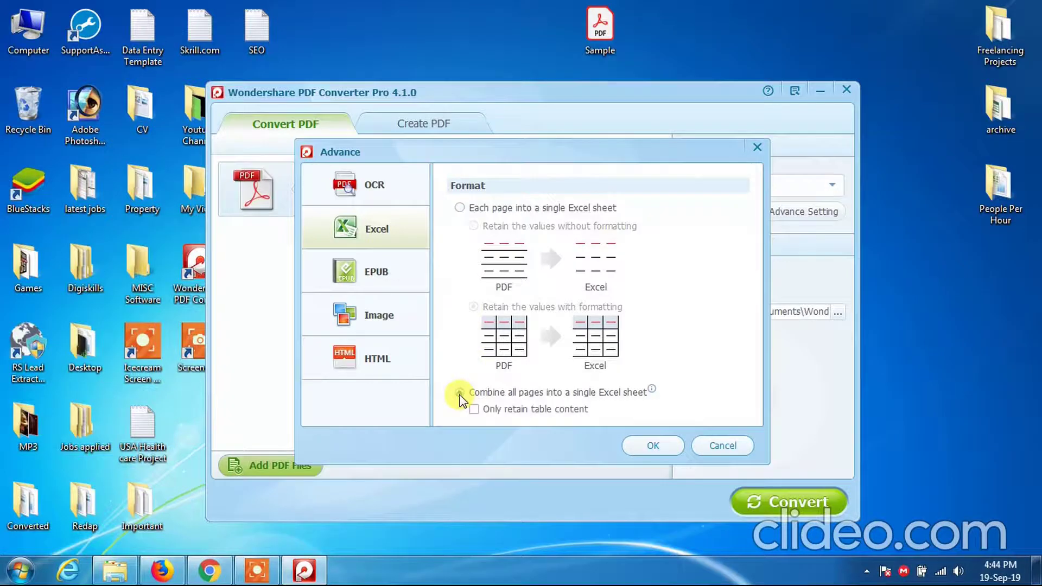
pyautogui.click(671, 447)
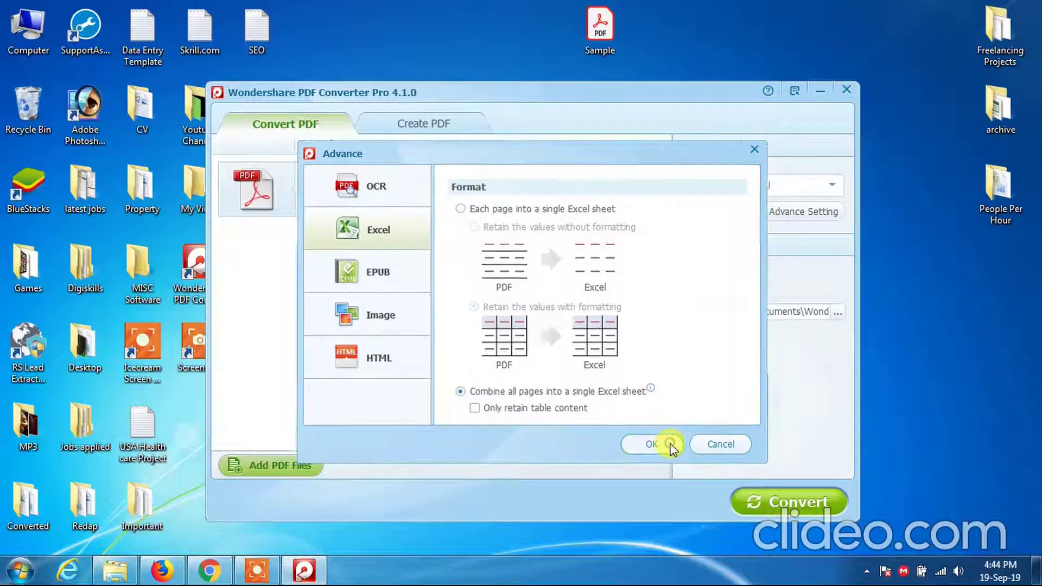
# Convert Sample.pdf to Microsoft Excel format and open the resulting workbook.
pyautogui.click(768, 503)
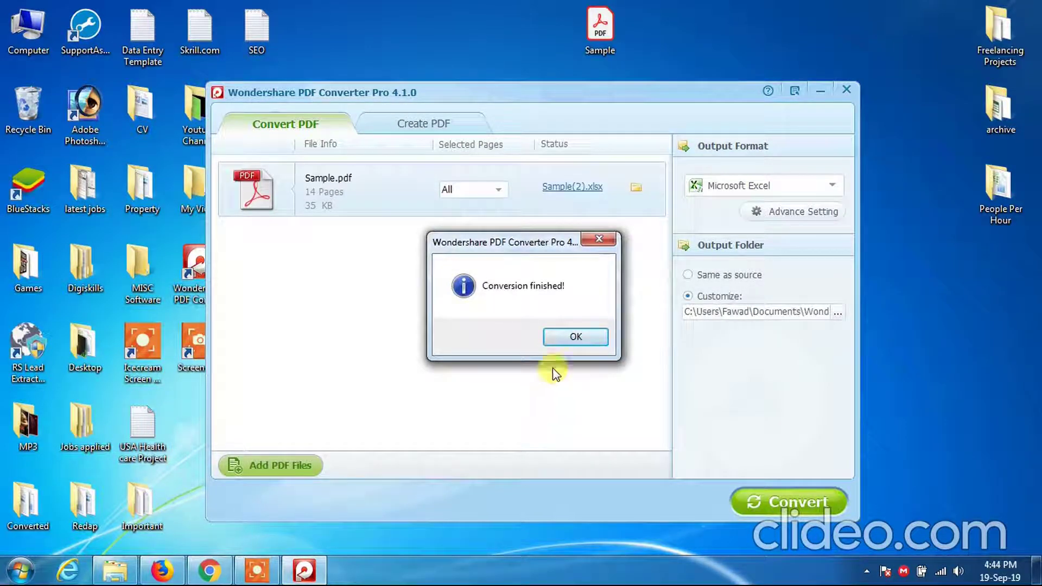
pyautogui.click(569, 336)
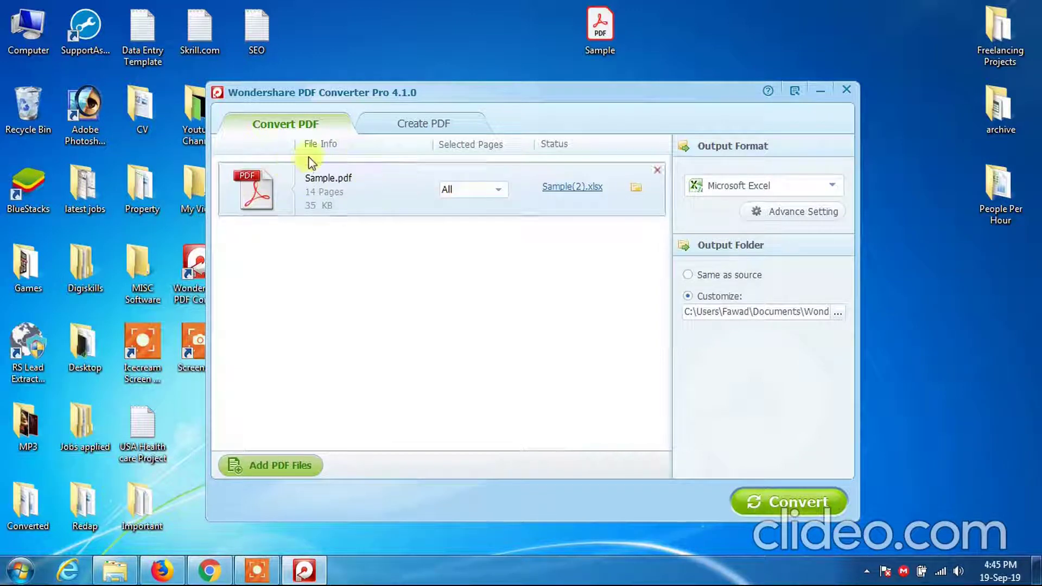
pyautogui.click(565, 190)
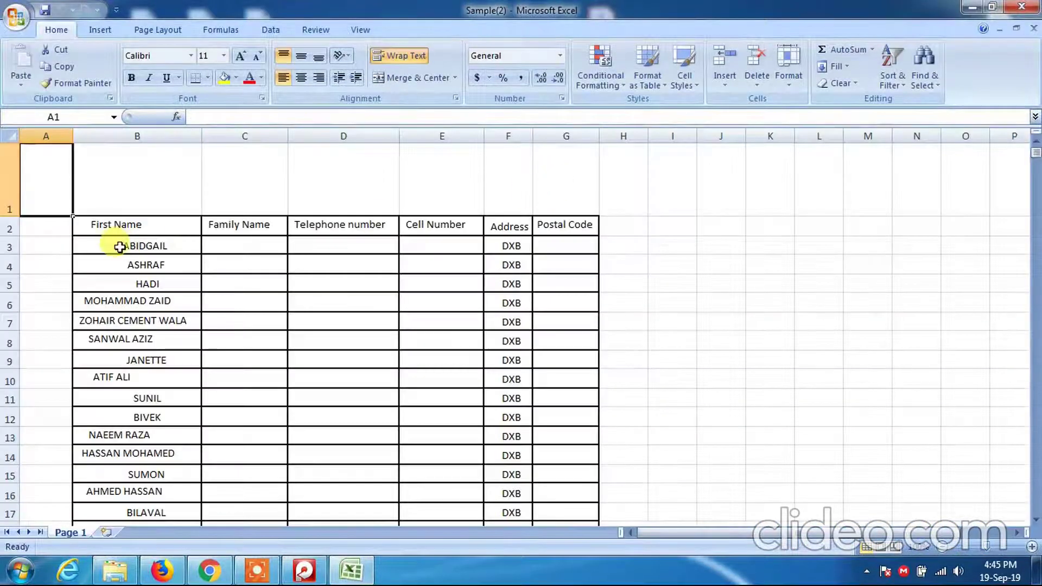
# Look down through the converted rows on the Page 1 sheet to check the extracted table data.
pyautogui.press('Down')
pyautogui.press('Down')
pyautogui.press('Down')
pyautogui.press('Down')
pyautogui.press('Down')
pyautogui.press('Down')
pyautogui.press('Down')
pyautogui.press('Down')
pyautogui.press('Down')
pyautogui.press('Down')
pyautogui.press('Down')
pyautogui.press('Down')
pyautogui.press('Down')
pyautogui.press('Down')
pyautogui.press('Down')
pyautogui.press('Down')
pyautogui.press('Down')
pyautogui.press('Down')
pyautogui.press('Down')
pyautogui.press('Down')
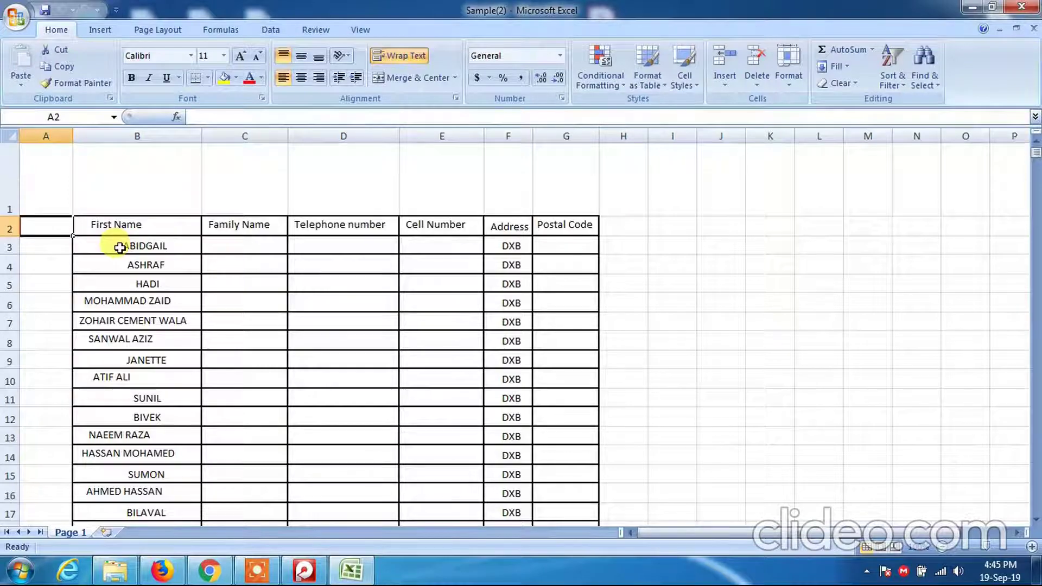
pyautogui.press('Right')
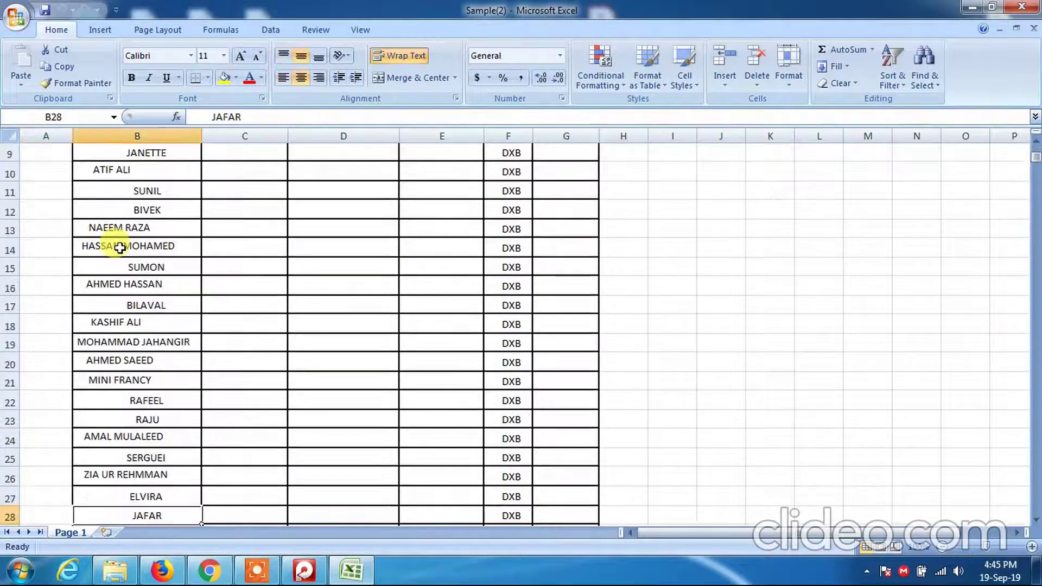
pyautogui.press('Down')
pyautogui.press('Down')
pyautogui.press('Down')
pyautogui.press('Down')
pyautogui.press('Down')
pyautogui.press('Down')
pyautogui.press('Down')
pyautogui.press('Down')
pyautogui.press('Down')
pyautogui.press('Down')
pyautogui.press('Down')
pyautogui.press('Down')
pyautogui.press('Down')
pyautogui.press('Right')
pyautogui.press('Right')
pyautogui.press('Down')
pyautogui.press('Down')
pyautogui.press('Down')
pyautogui.press('Down')
pyautogui.press('Down')
pyautogui.press('Down')
pyautogui.press('Down')
pyautogui.press('Down')
pyautogui.press('Down')
pyautogui.press('Down')
pyautogui.press('Down')
pyautogui.press('Down')
pyautogui.press('Down')
pyautogui.press('Down')
pyautogui.press('Down')
pyautogui.press('Down')
pyautogui.press('Down')
pyautogui.press('Down')
pyautogui.press('Down')
pyautogui.press('Down')
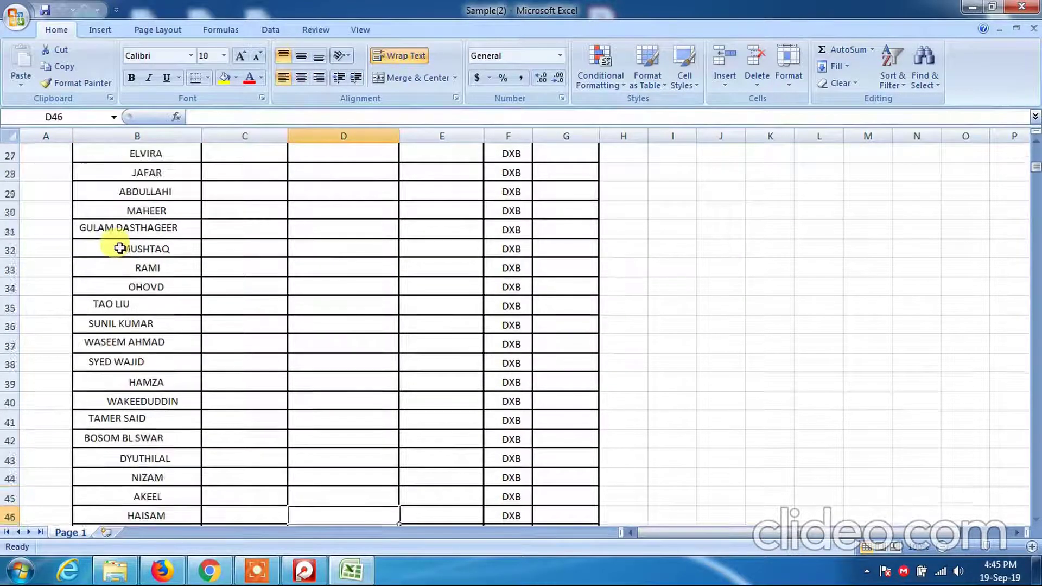
pyautogui.press('Down')
pyautogui.press('Down')
pyautogui.press('Down')
pyautogui.press('Down')
pyautogui.press('Down')
pyautogui.press('Down')
pyautogui.press('Down')
pyautogui.press('Down')
pyautogui.press('Down')
pyautogui.press('Down')
pyautogui.press('Down')
pyautogui.press('Down')
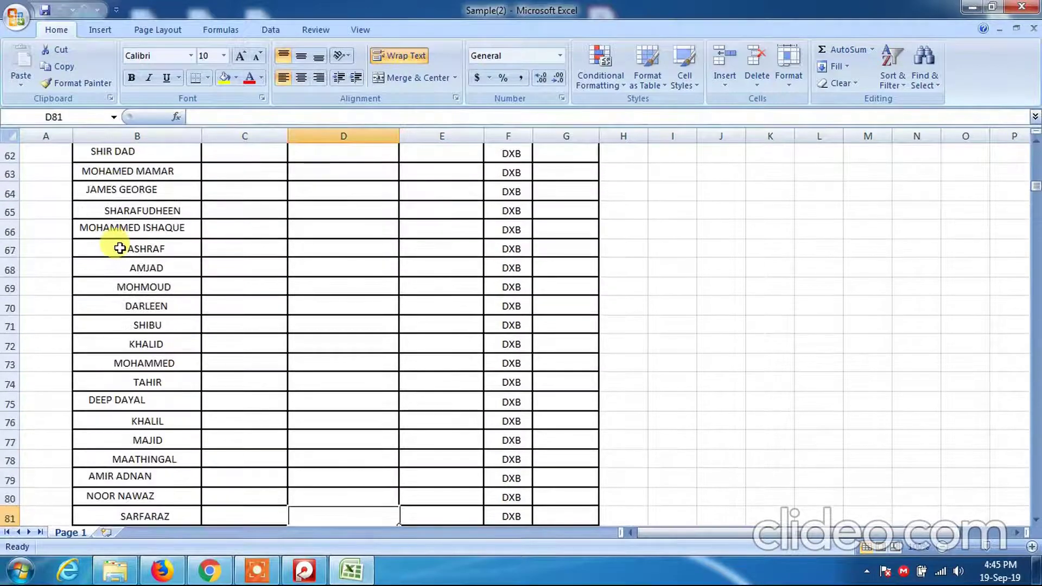
# Look back up through the converted rows to the header row of the Page 1 sheet and close the workbook.
pyautogui.press('Up')
pyautogui.press('Up')
pyautogui.press('Up')
pyautogui.press('Up')
pyautogui.press('Up')
pyautogui.press('Up')
pyautogui.press('Up')
pyautogui.press('Up')
pyautogui.press('Up')
pyautogui.press('Up')
pyautogui.press('Up')
pyautogui.press('Up')
pyautogui.press('Up')
pyautogui.press('Up')
pyautogui.press('Up')
pyautogui.press('Up')
pyautogui.press('Up')
pyautogui.press('Up')
pyautogui.press('Up')
pyautogui.press('Up')
pyautogui.press('Up')
pyautogui.press('Up')
pyautogui.press('Up')
pyautogui.press('Up')
pyautogui.press('Up')
pyautogui.press('Up')
pyautogui.press('Up')
pyautogui.press('Up')
pyautogui.press('Up')
pyautogui.press('Up')
pyautogui.press('Up')
pyautogui.press('Up')
pyautogui.press('Up')
pyautogui.press('Up')
pyautogui.press('Up')
pyautogui.press('Up')
pyautogui.press('Up')
pyautogui.press('Up')
pyautogui.press('Up')
pyautogui.press('Up')
pyautogui.press('Up')
pyautogui.press('Up')
pyautogui.press('Up')
pyautogui.press('Up')
pyautogui.press('Up')
pyautogui.press('Up')
pyautogui.press('Up')
pyautogui.press('Up')
pyautogui.press('Up')
pyautogui.press('Up')
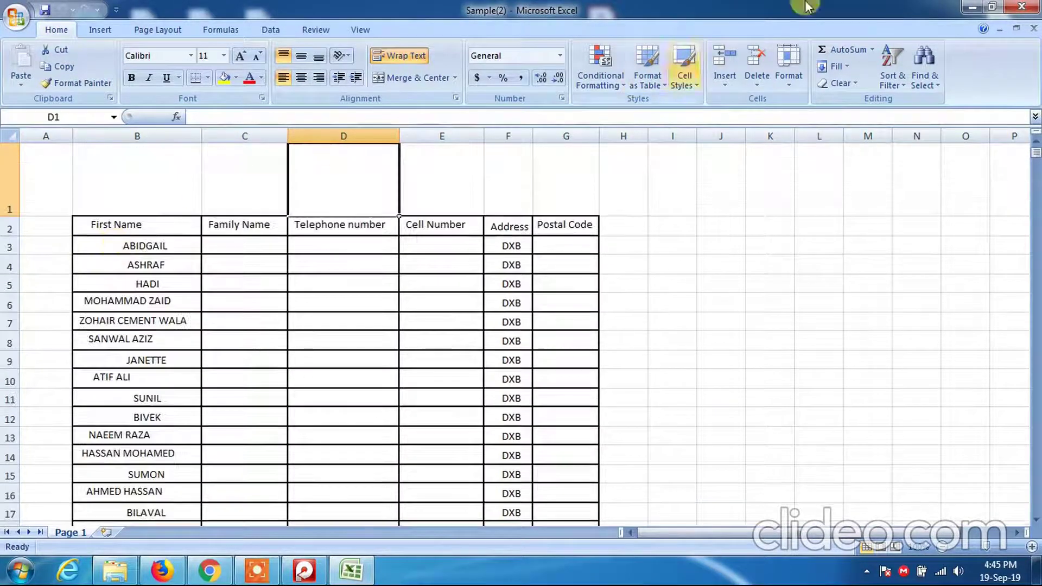
pyautogui.click(1033, 10)
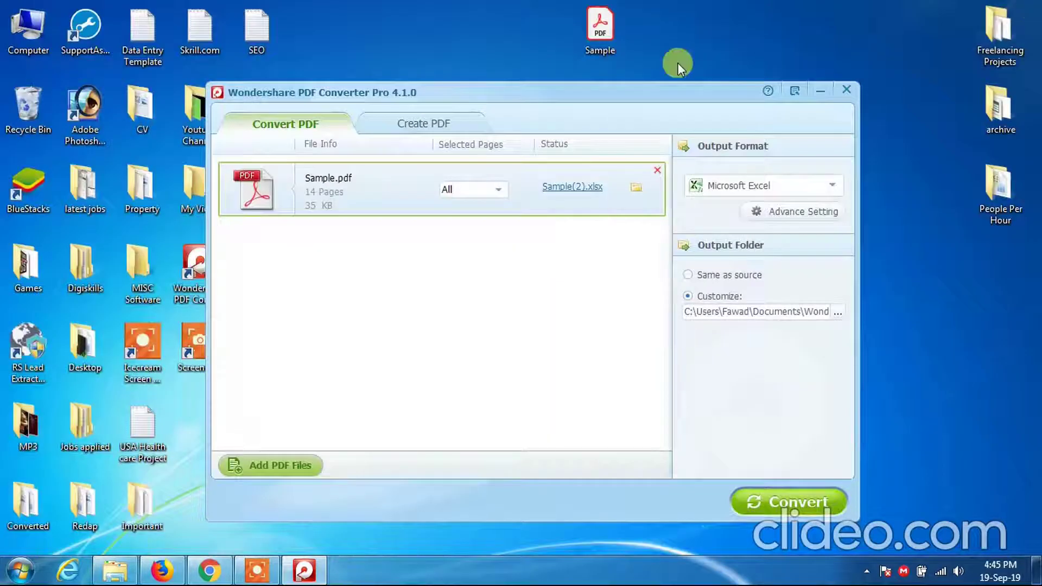
# Open the original Sample PDF from the desktop in Adobe Acrobat Reader and look through its table pages to compare with the conversion.
pyautogui.click(607, 39)
pyautogui.doubleClick(604, 38)
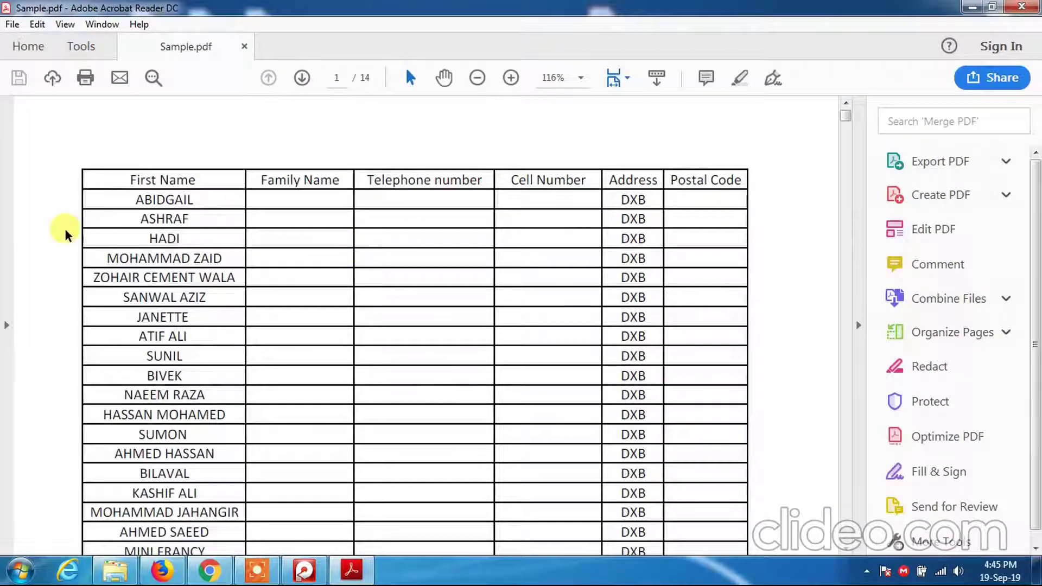
pyautogui.scroll(-5, 65, 234)
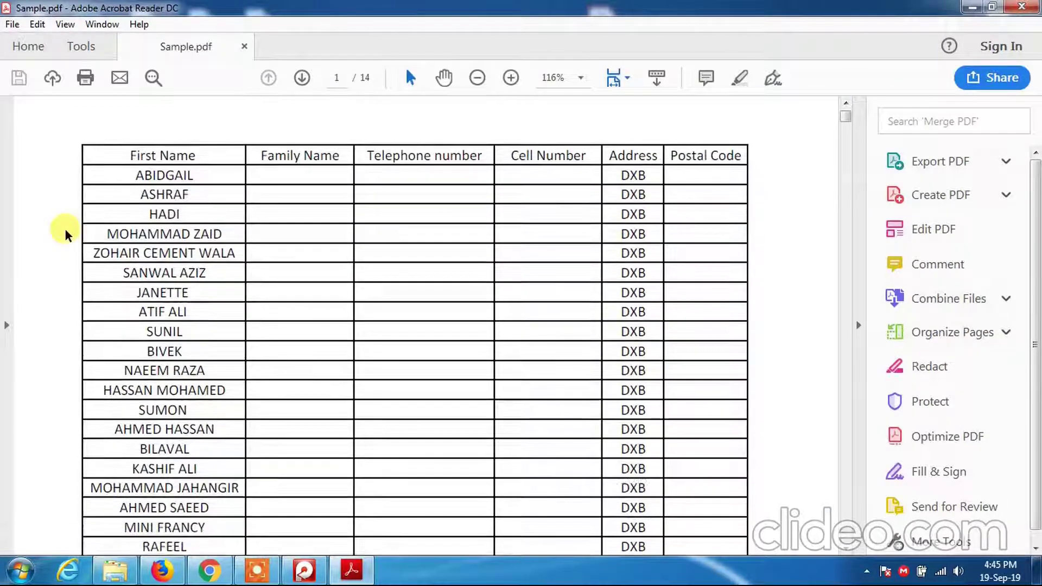
pyautogui.scroll(-20, 65, 235)
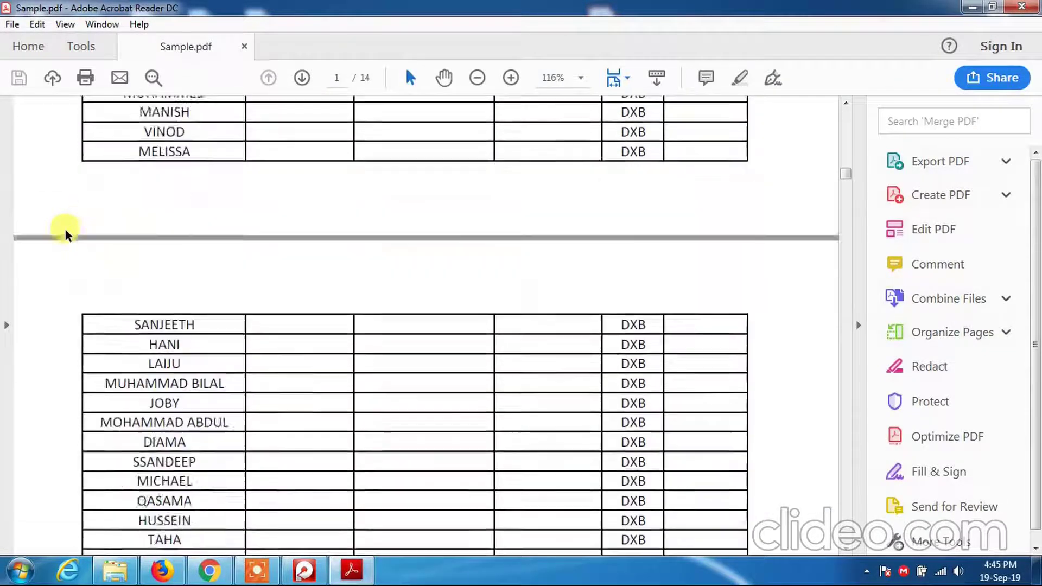
pyautogui.scroll(-20, 65, 235)
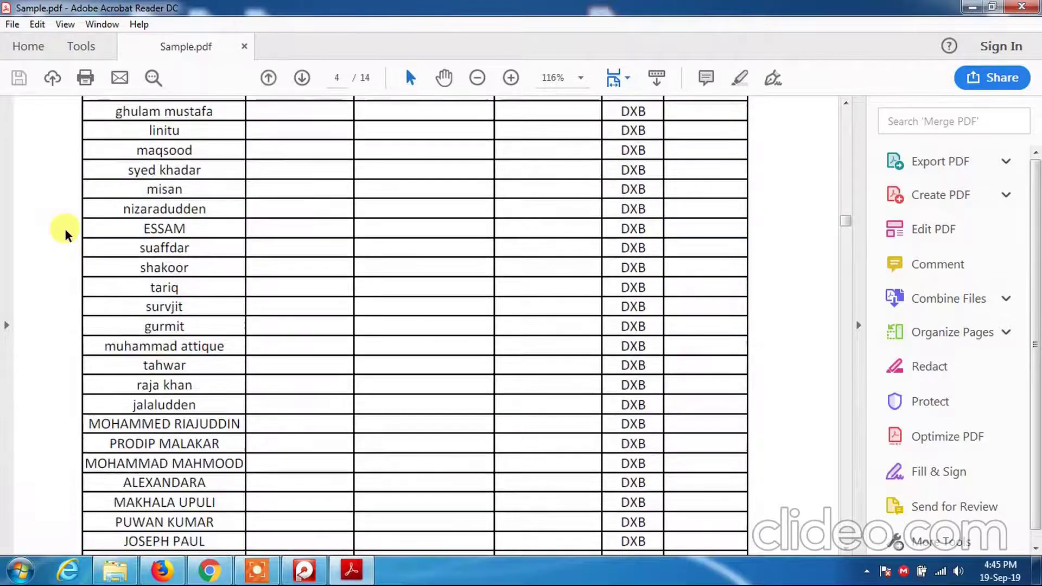
pyautogui.scroll(-15, 65, 234)
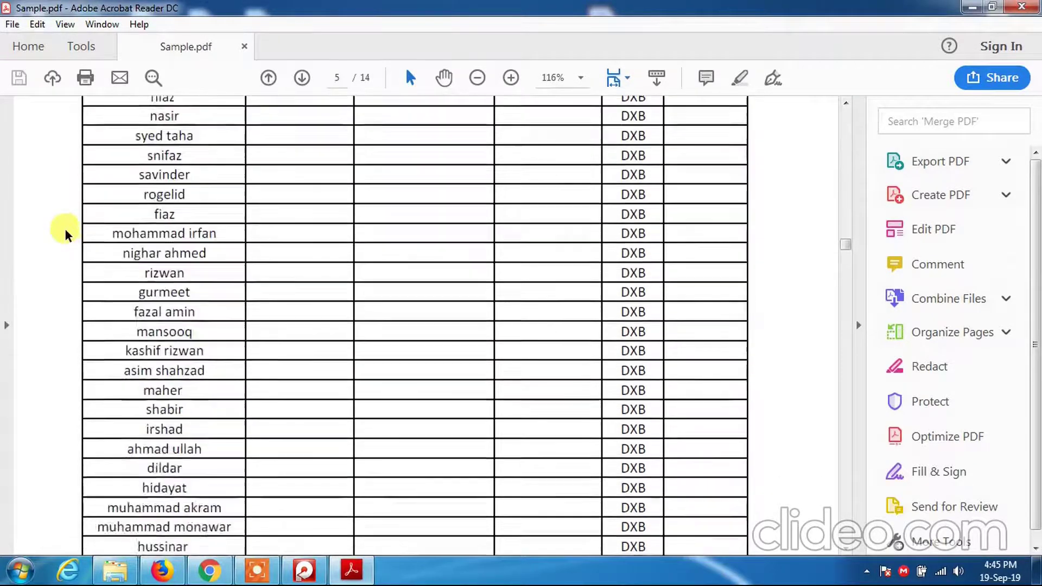
pyautogui.scroll(10, 65, 235)
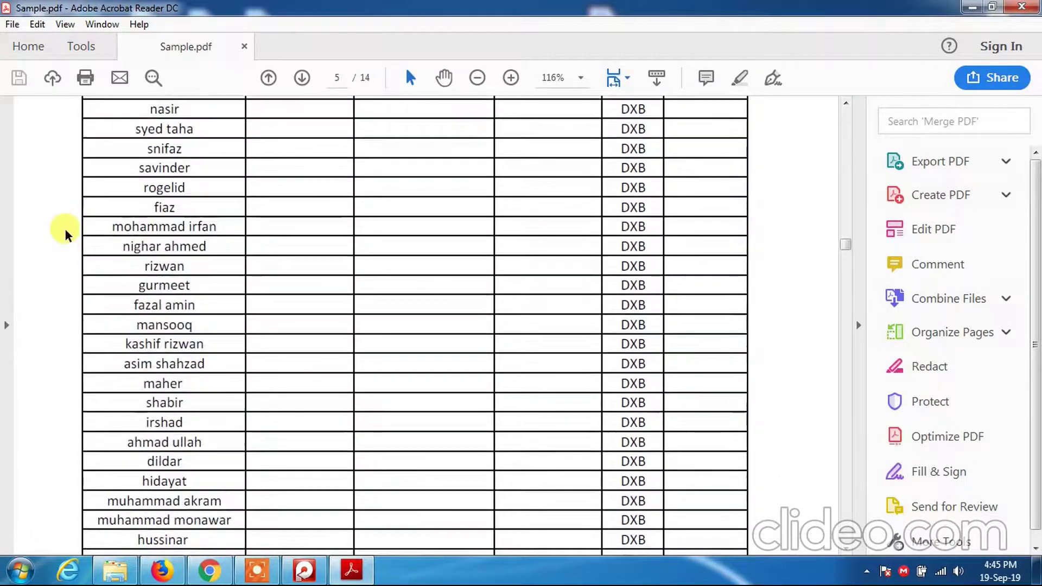
# Close the Sample PDF and exit Wondershare PDF Converter Pro.
pyautogui.click(1021, 6)
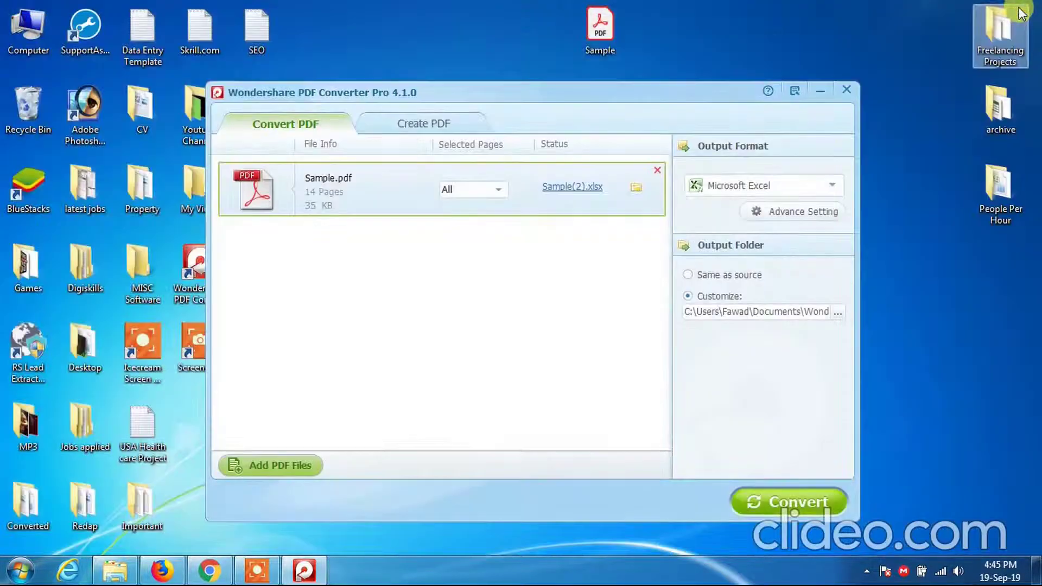
pyautogui.click(848, 94)
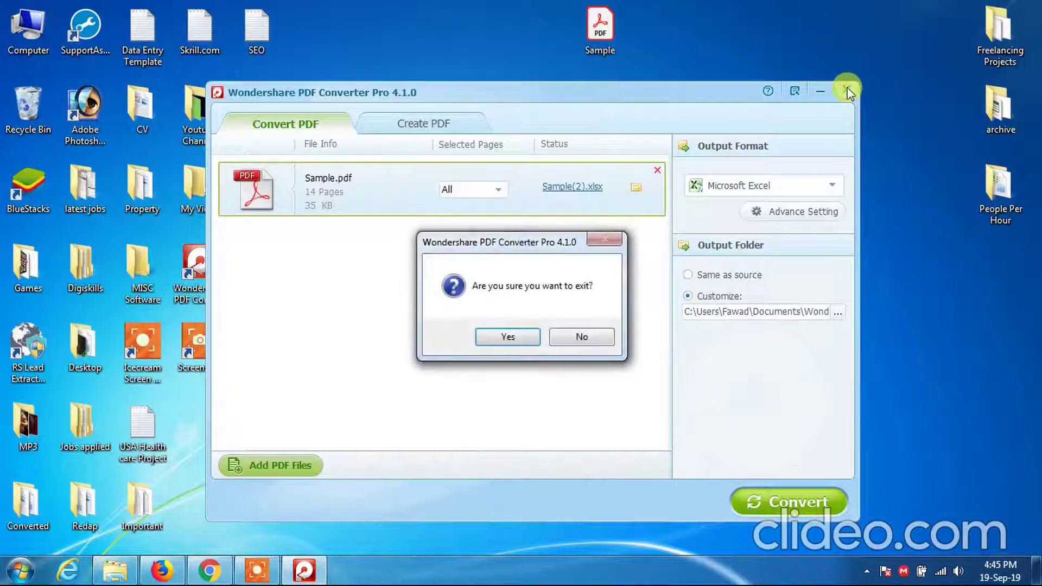
pyautogui.click(511, 338)
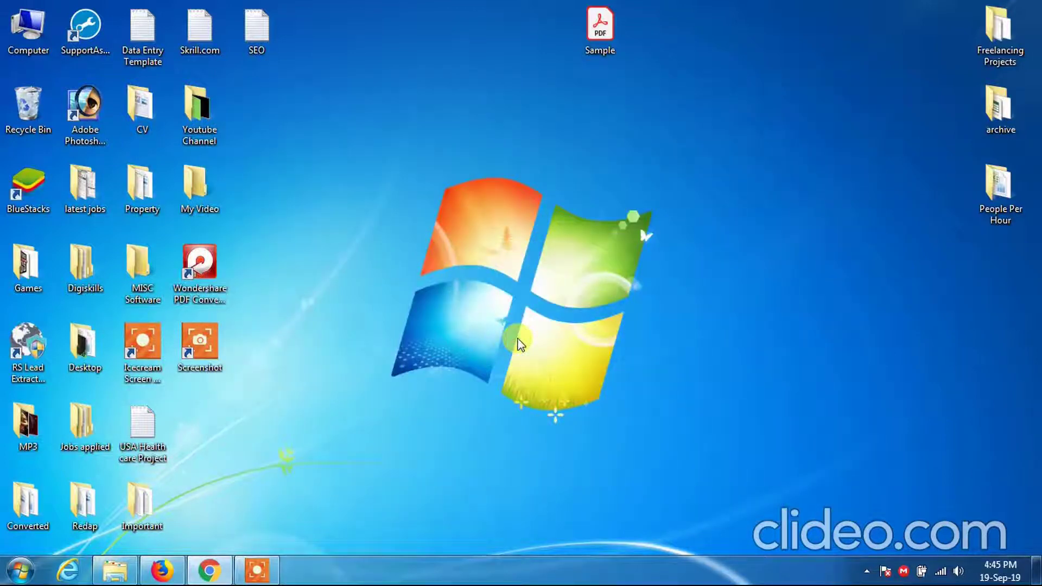